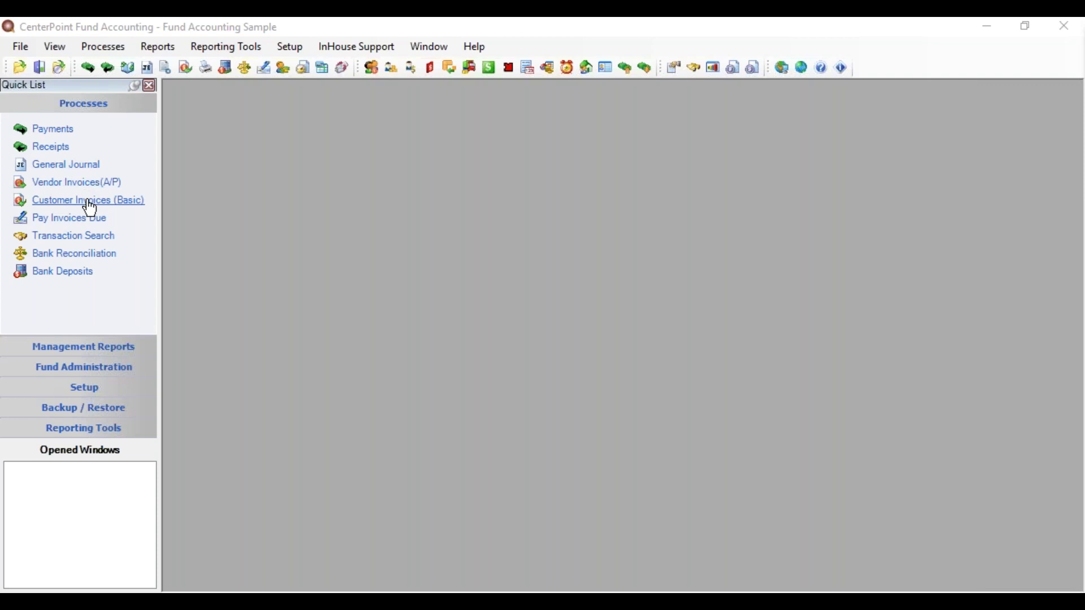
Start a payment to Eastview Service and Supply from the CenterPoint Village-General fund and recall the vendor's most recent payment
click(59, 133)
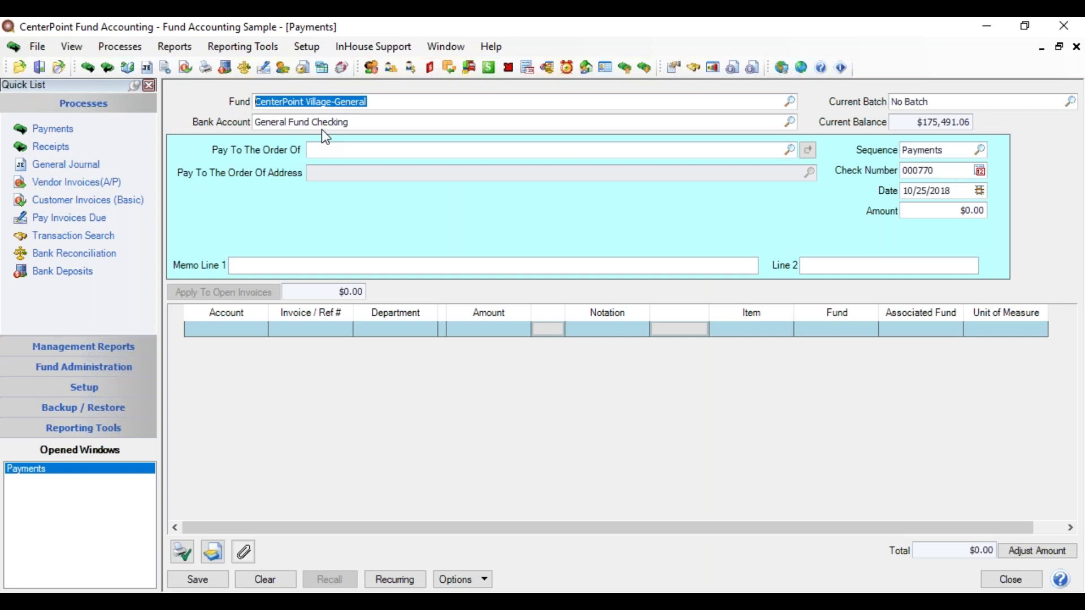
click(323, 150)
text(east)
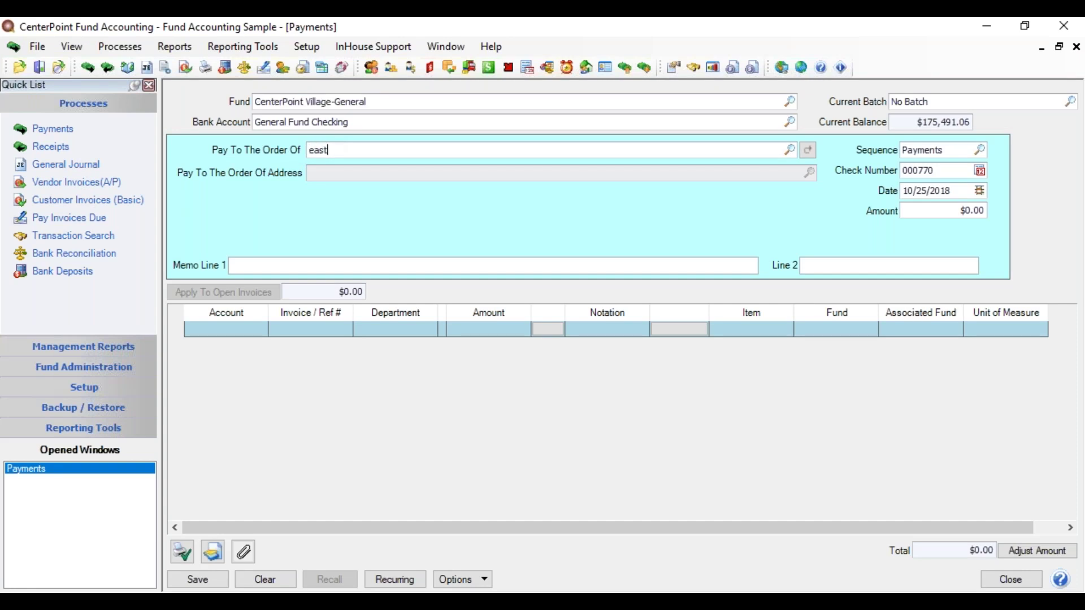
key(Tab)
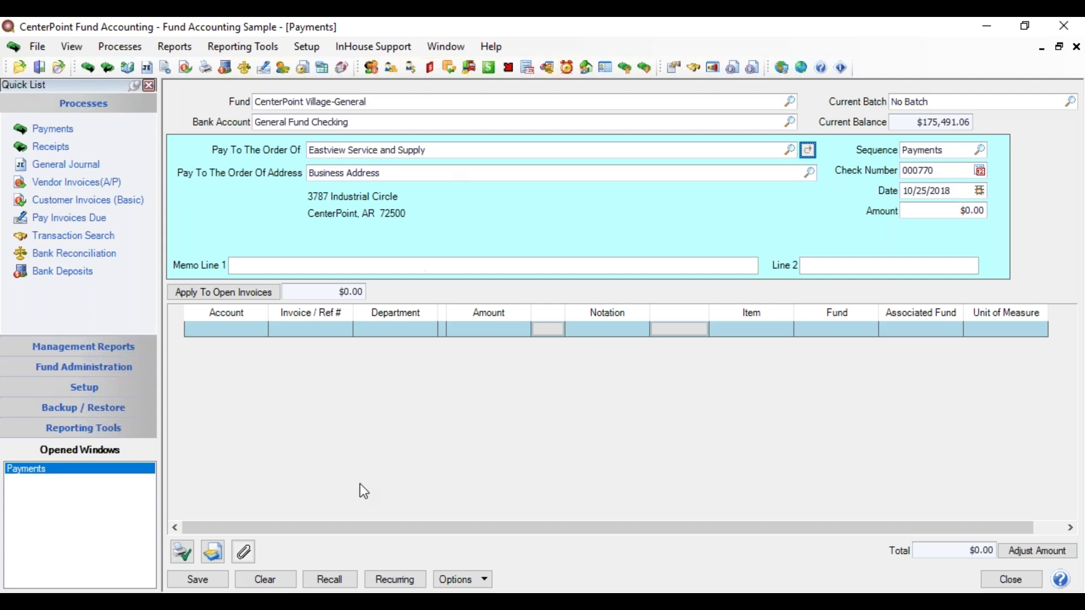
click(334, 581)
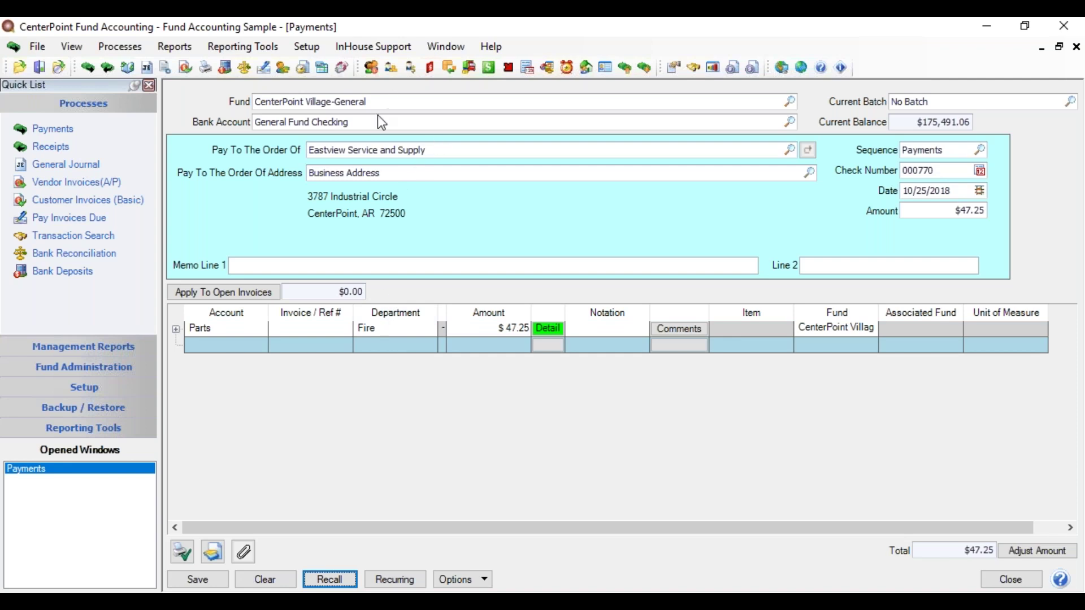
Change the payment's fund to Street Fund and try recalling a previous payment for the same vendor
drag(386, 102, 158, 128)
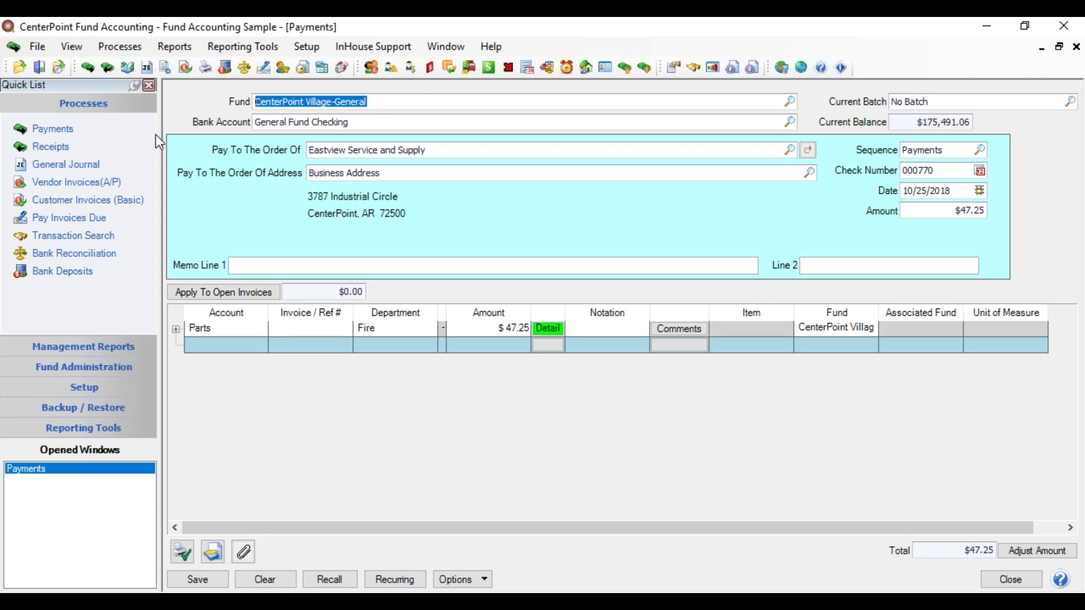
text(street)
key(Tab)
click(261, 130)
text(stree)
key(Tab)
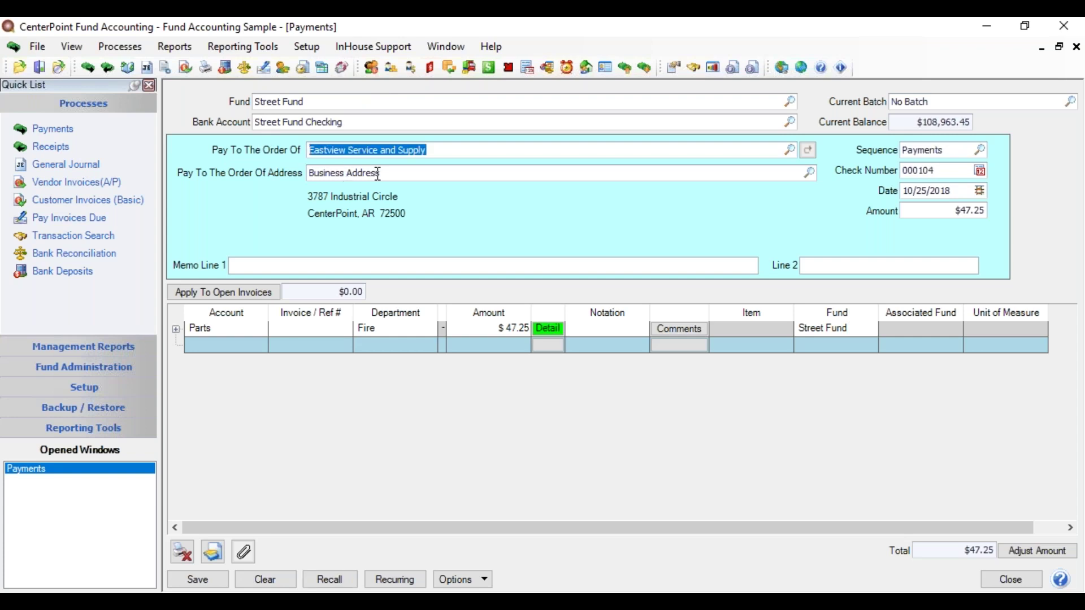
click(342, 582)
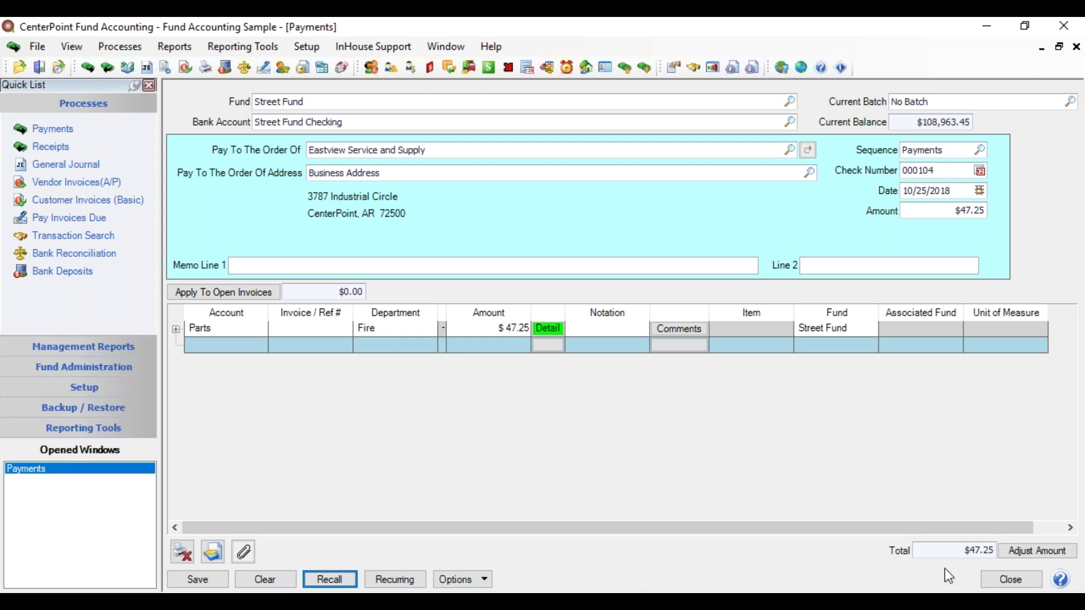
Clear the payment, enter Eastview Service and Supply as payee again, and try recalling a payment under the Street Fund
click(265, 578)
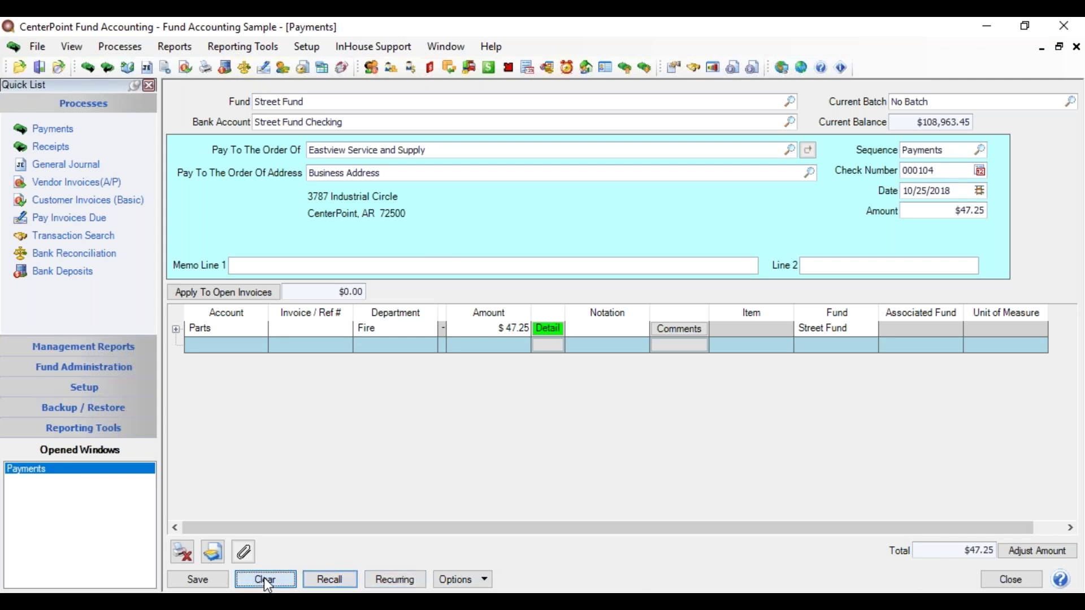
click(319, 153)
text(east)
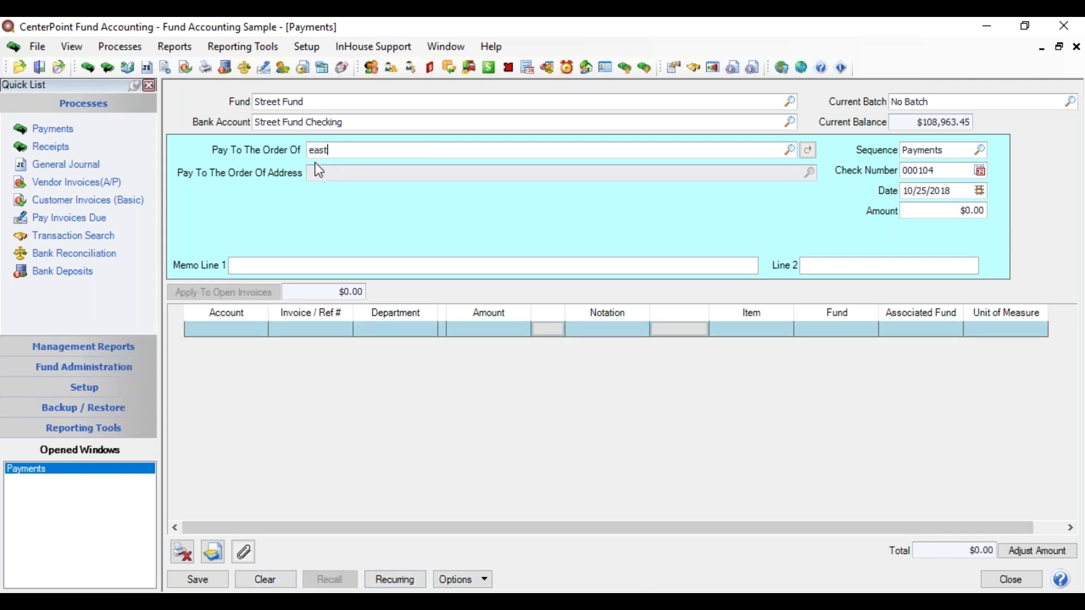
key(Tab)
click(347, 575)
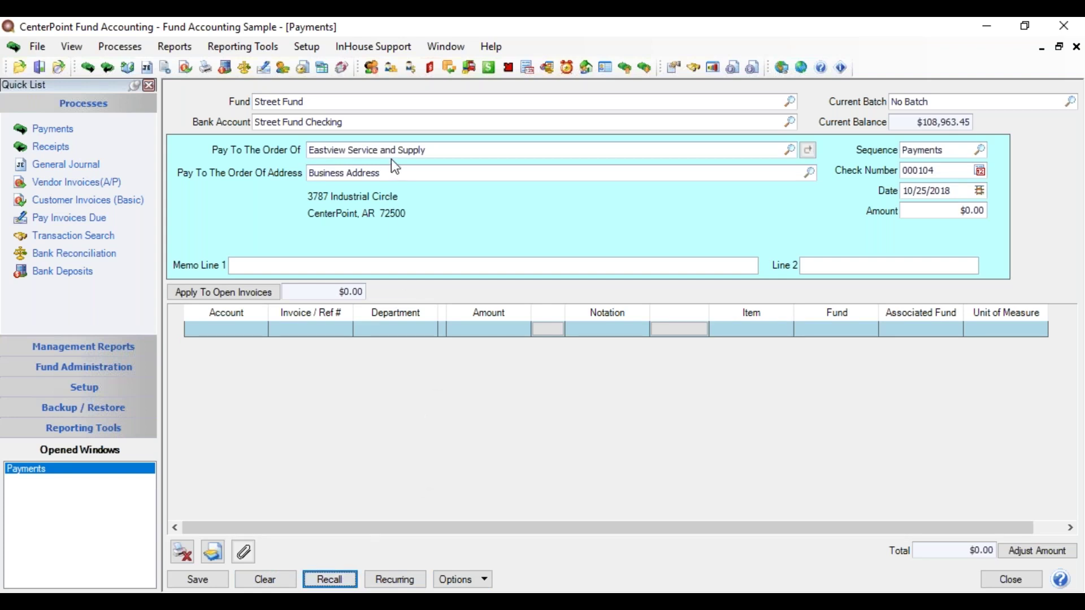
Set the payment's fund to CenterPoint Village-General and recall the vendor's most recent payment
click(307, 103)
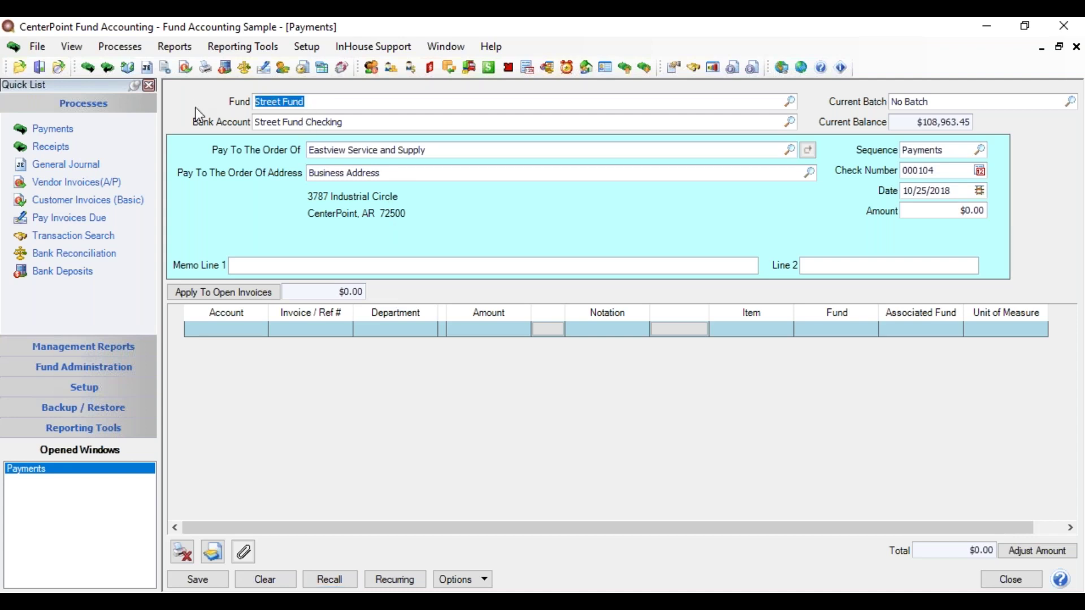
text(c)
key(BackSpace)
text(vill)
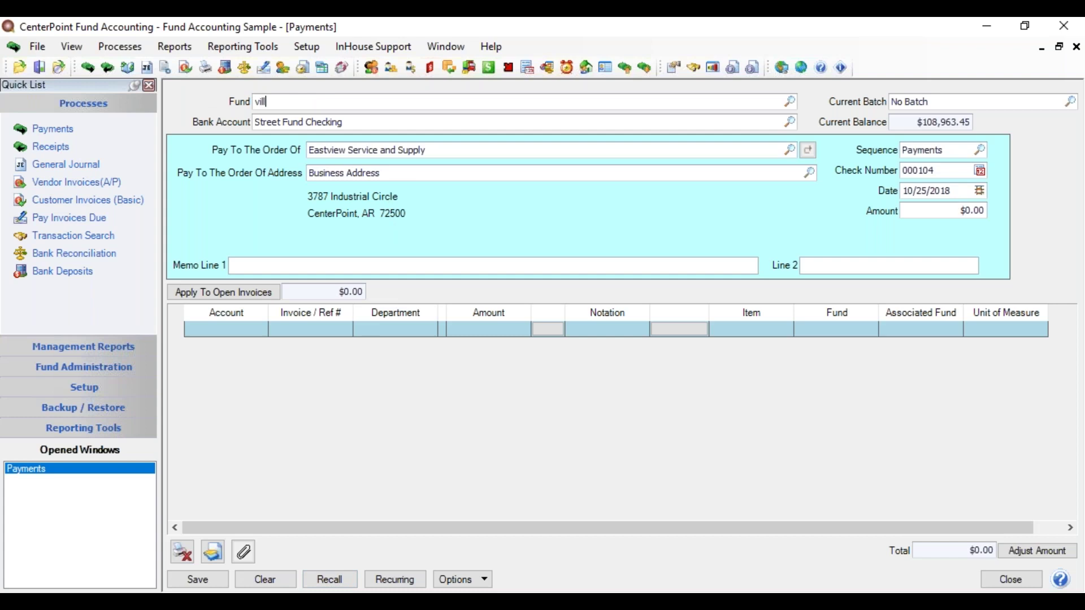
key(Tab)
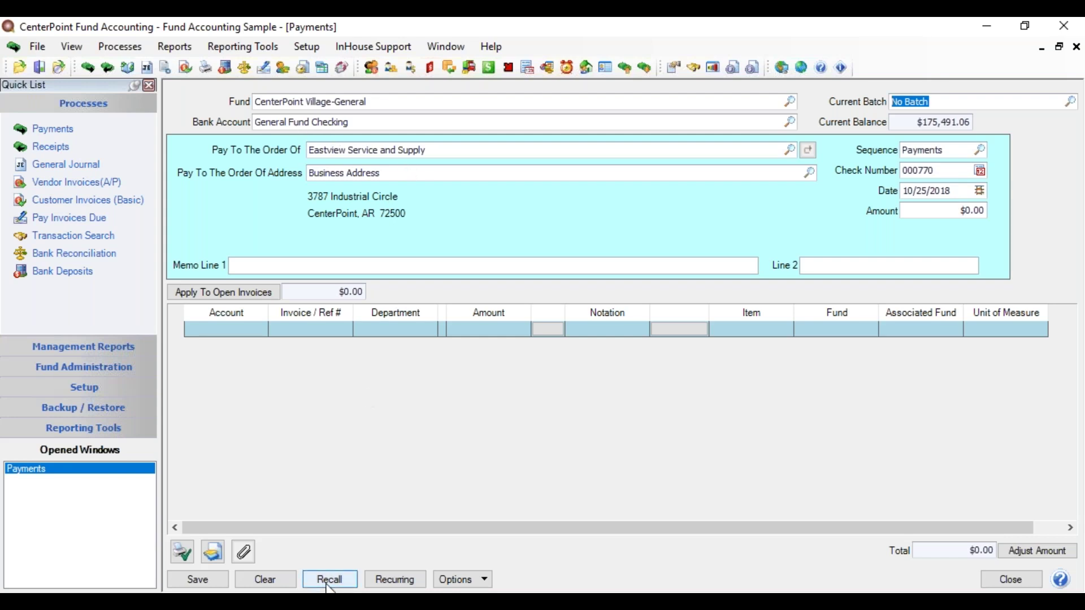
click(343, 581)
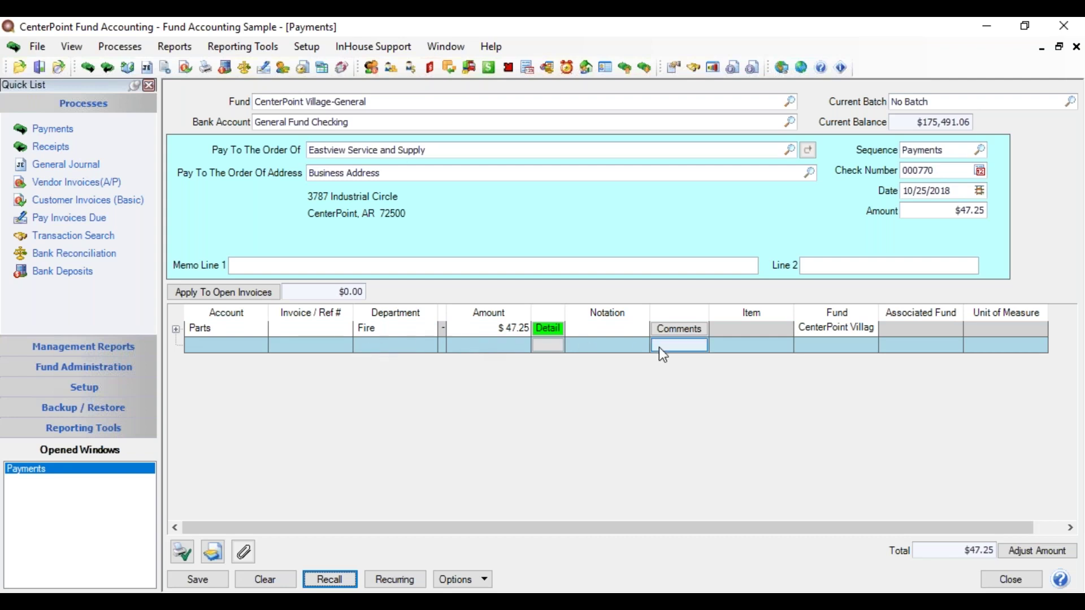
Recall successively earlier payments to the vendor until reaching the one with oil filters, saw repair and previous amount lines
click(323, 585)
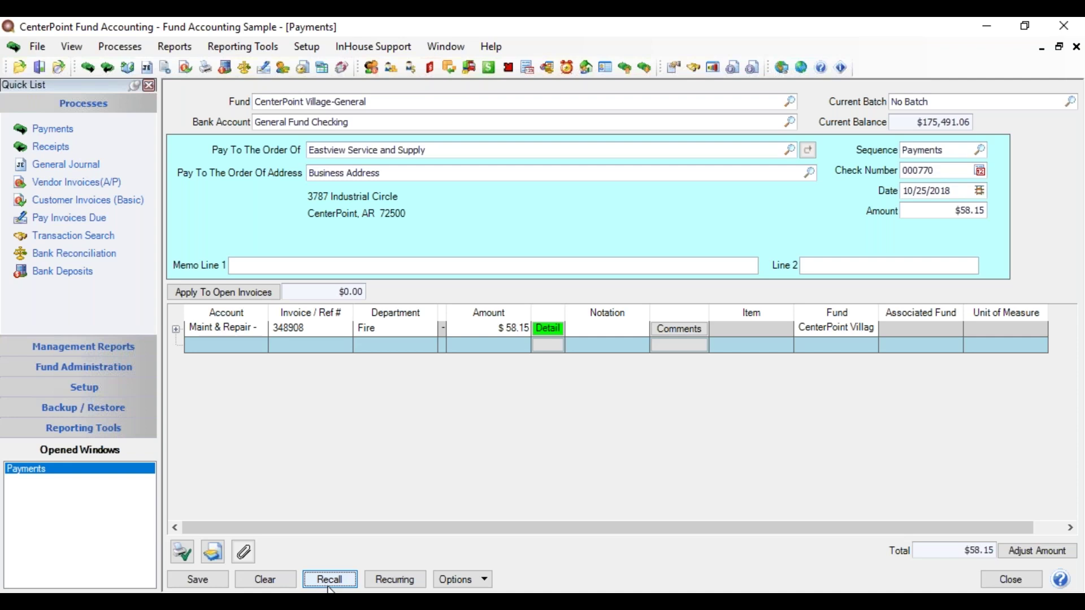
click(341, 586)
click(341, 587)
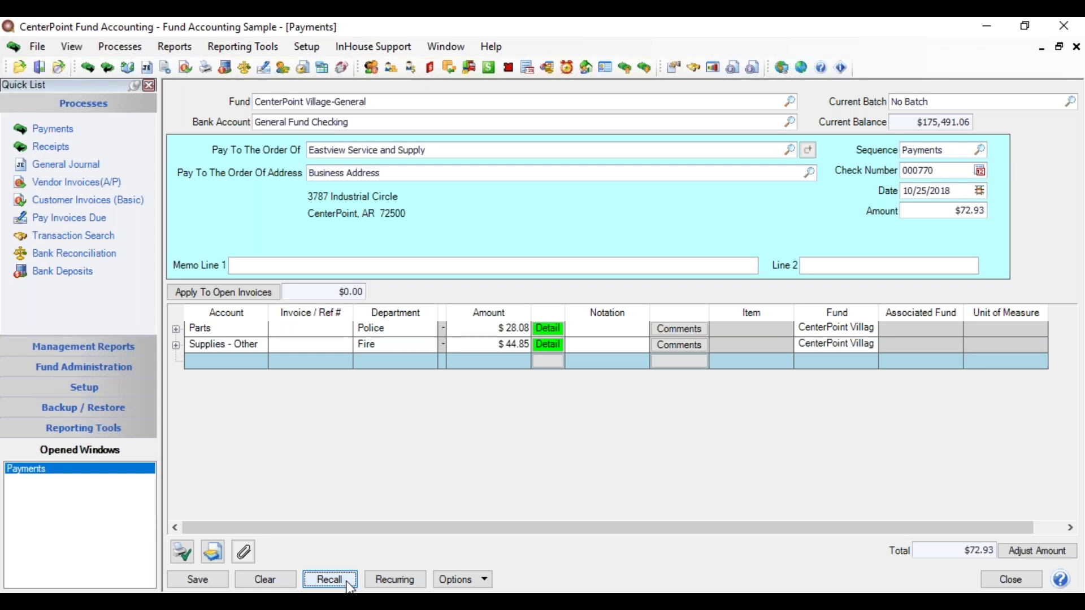
click(348, 584)
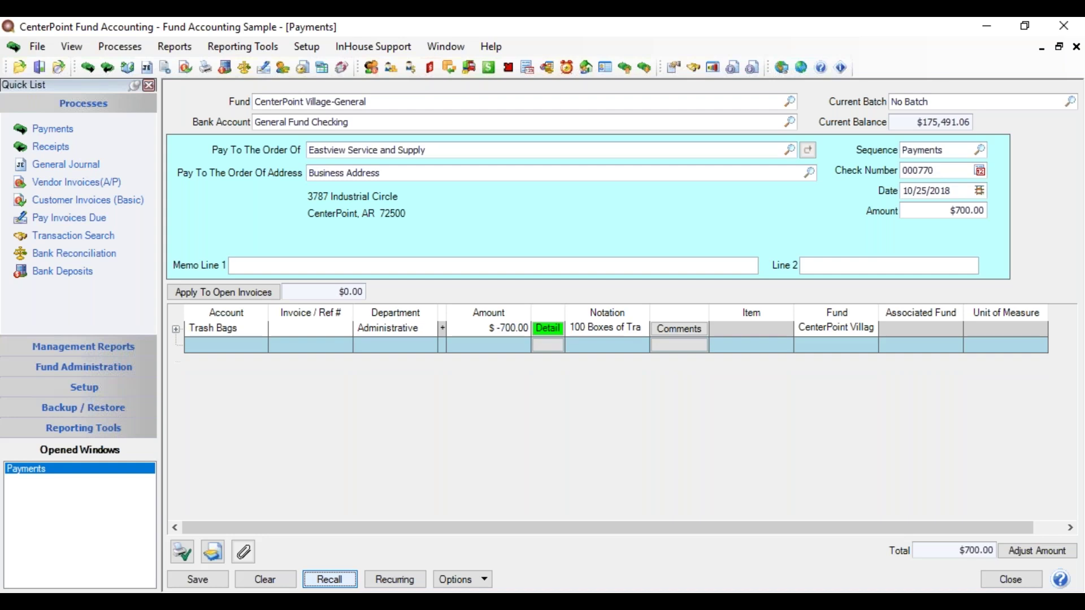
click(348, 583)
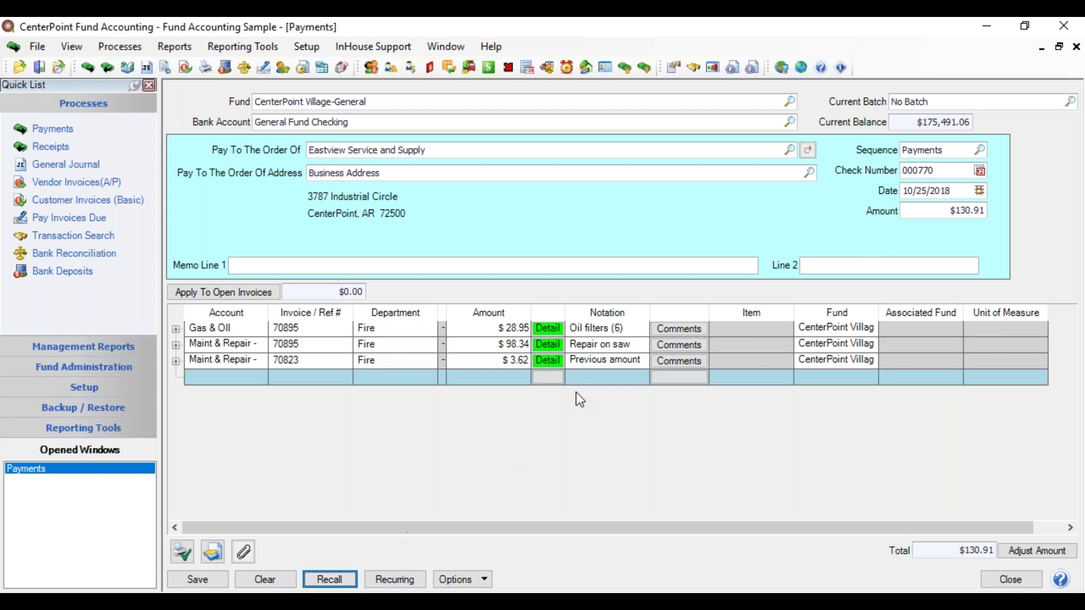
Delete the "Previous amount" line from the recalled payment and adjust the payment amount to match the line total
click(478, 334)
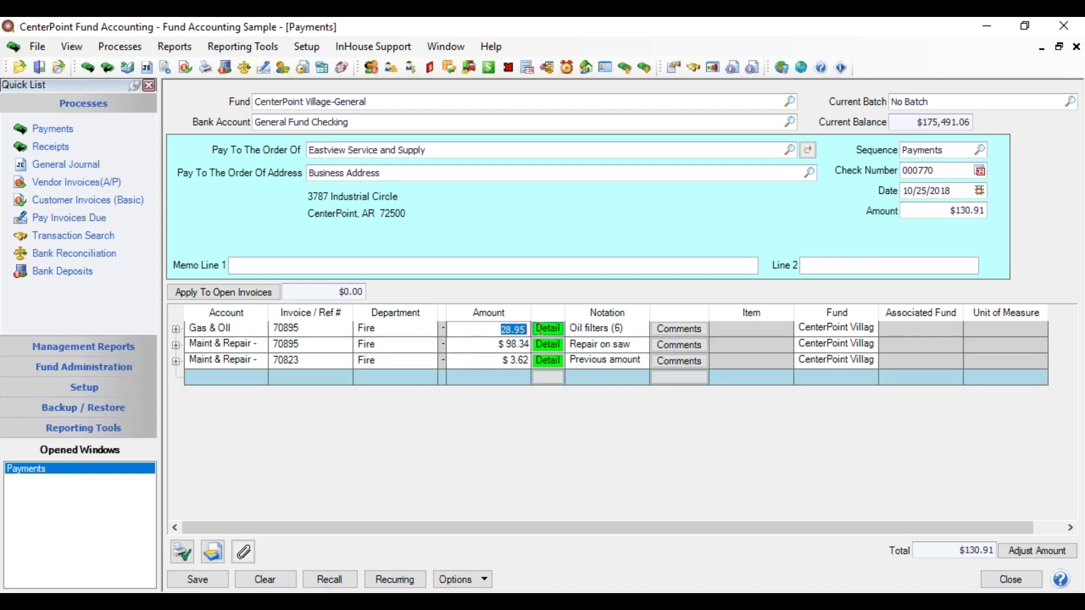
click(223, 358)
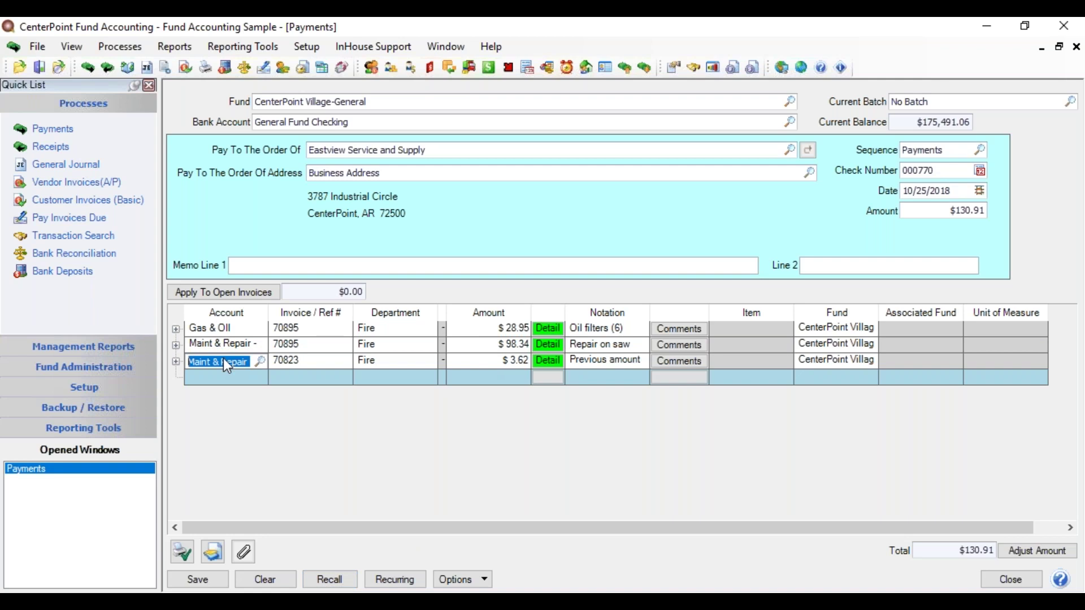
right_click(222, 358)
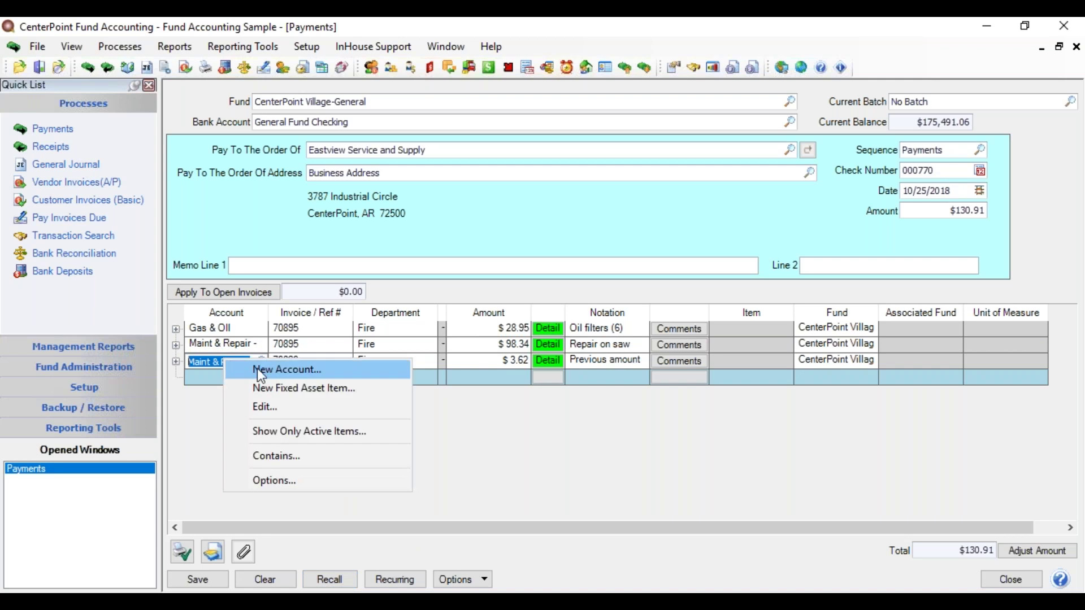
click(212, 369)
key(Delete)
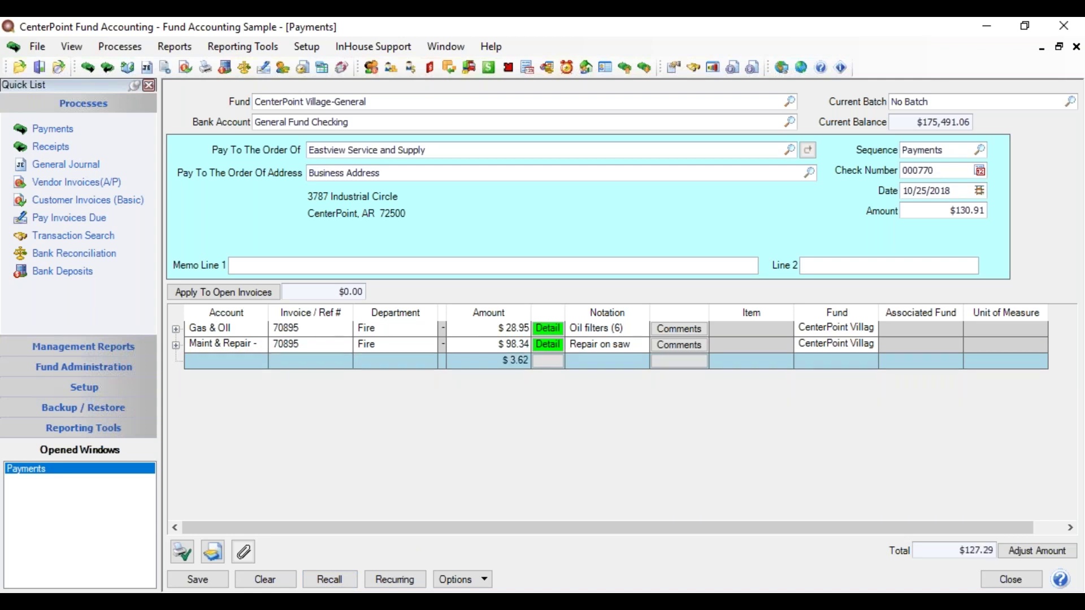
click(1048, 553)
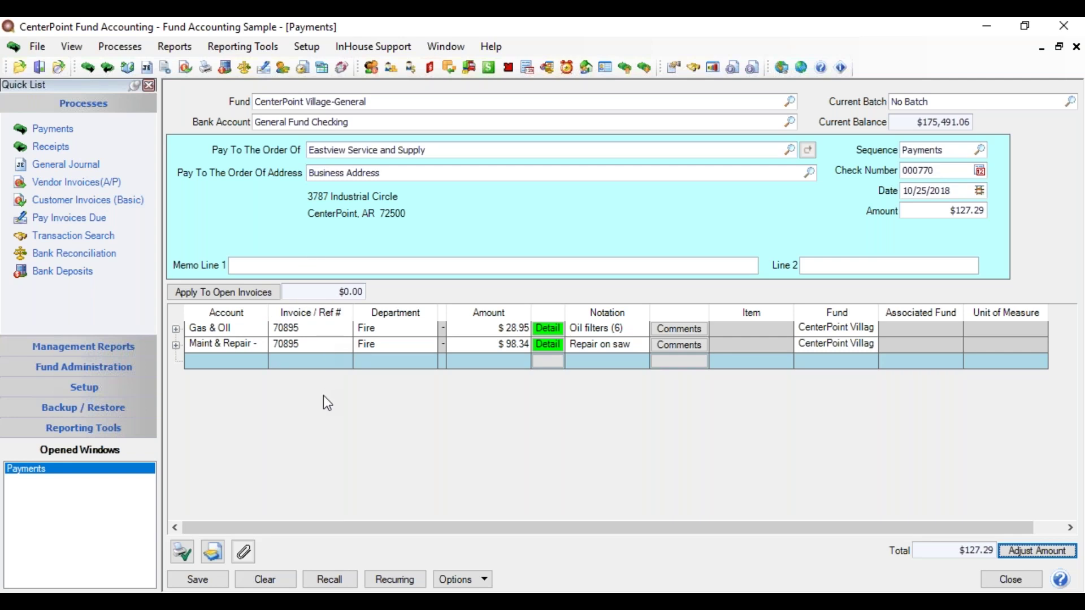
Start a general journal entry under the name Eastview Service and Supply and try recalling a previous entry
click(83, 169)
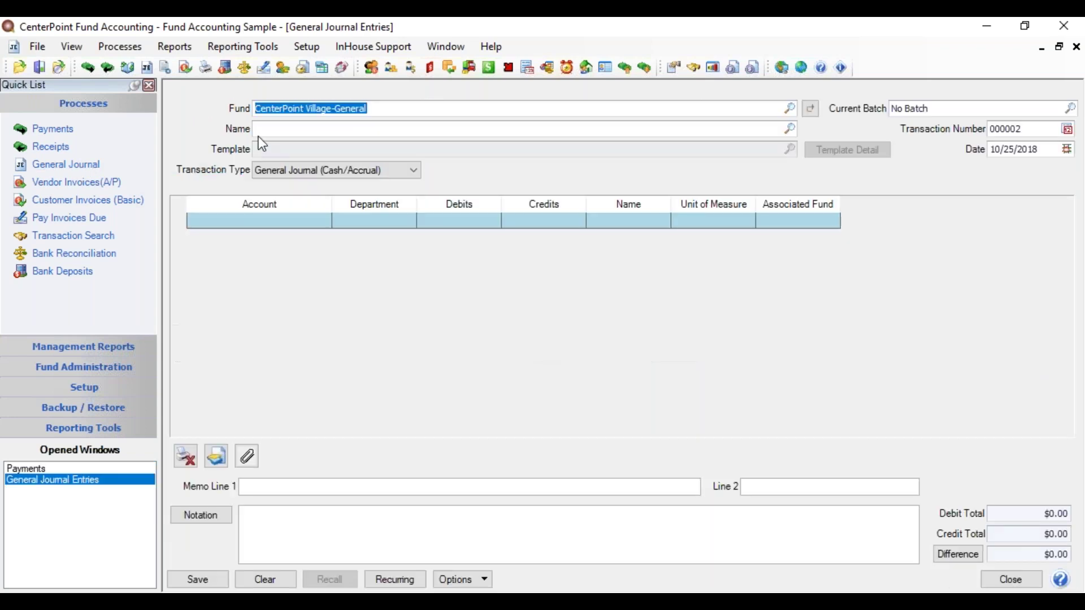
text(east)
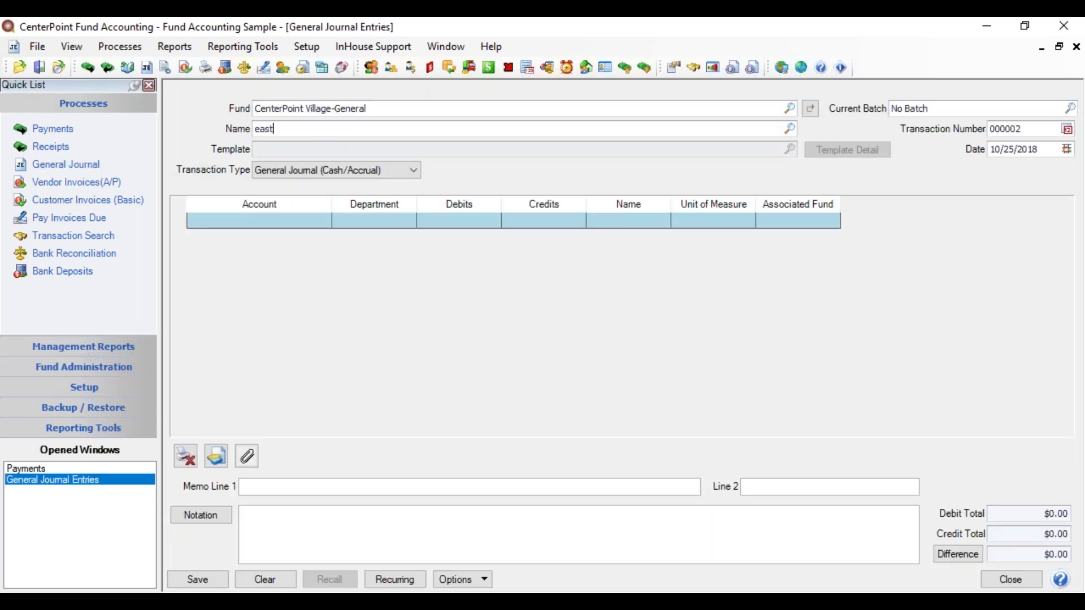
key(Tab)
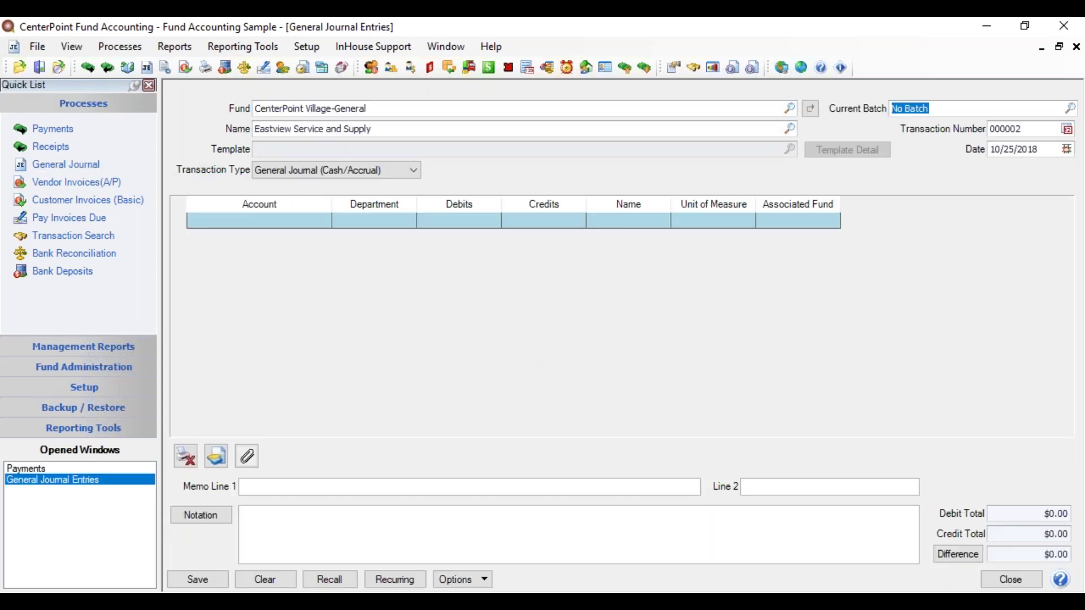
click(330, 580)
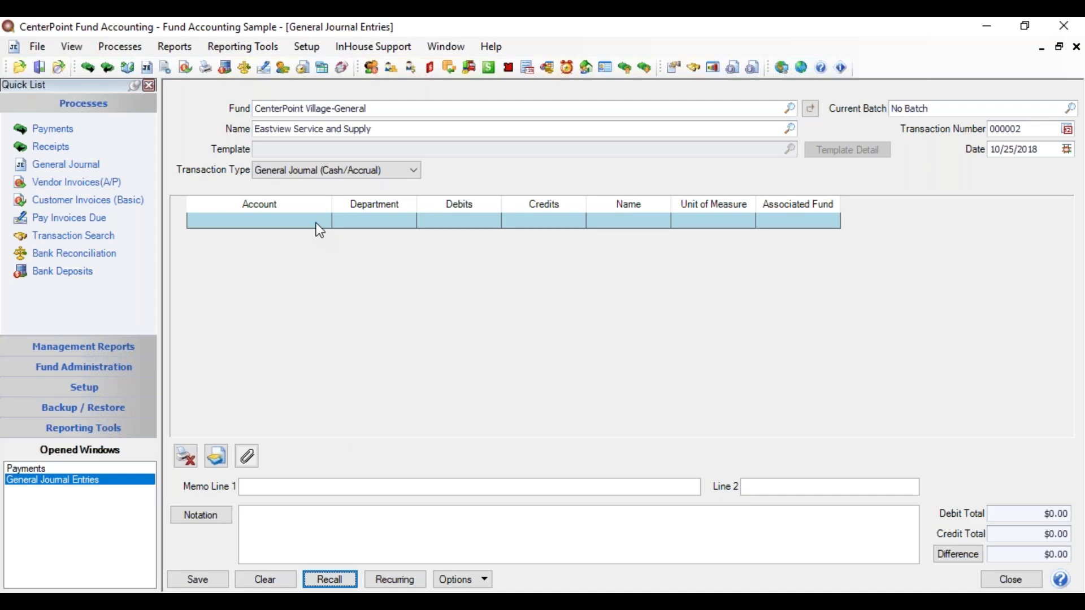
Change the journal entry's name to Monthly Adjustment and recall its previous transaction
click(377, 127)
drag(377, 127, 236, 144)
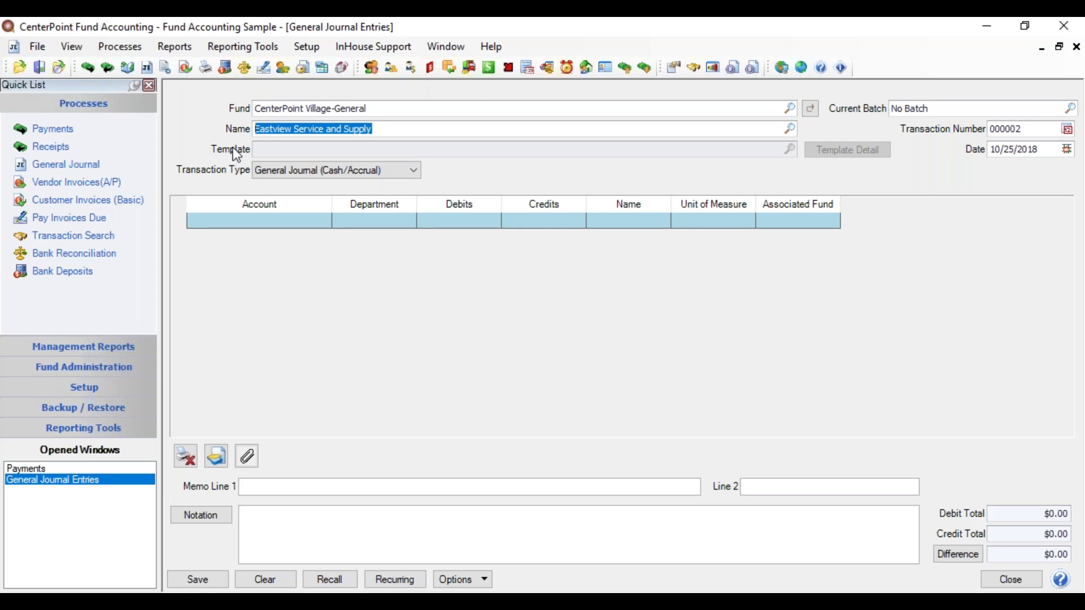
text(monthly)
key(Tab)
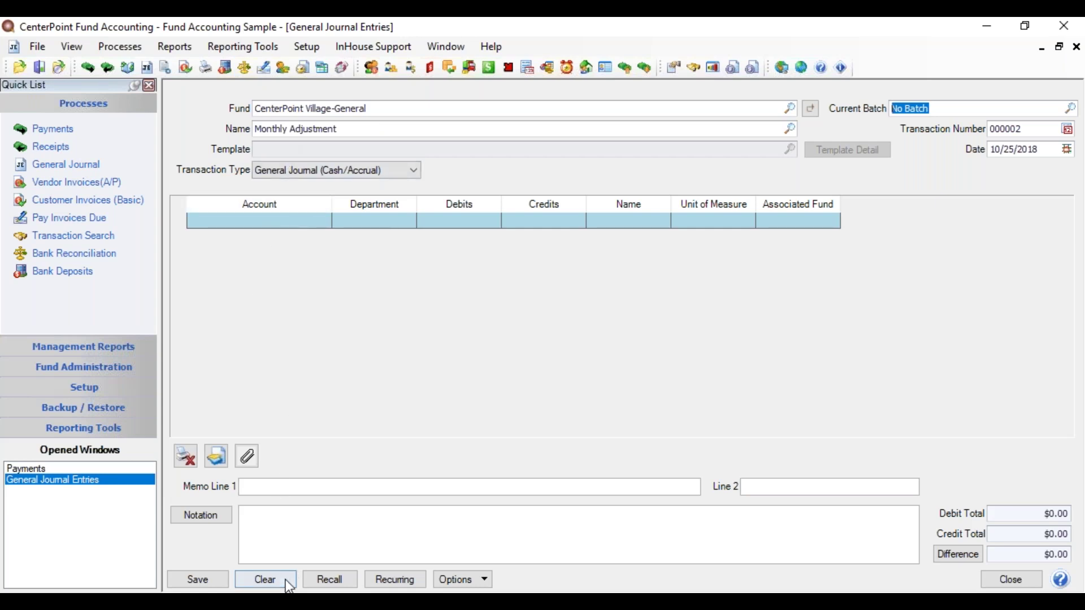
click(324, 584)
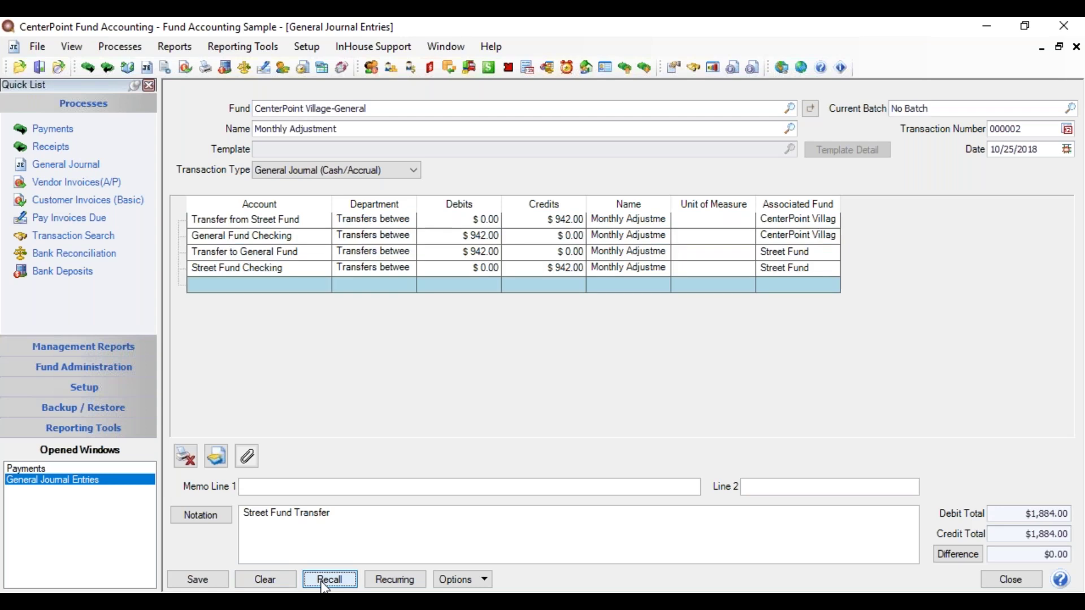